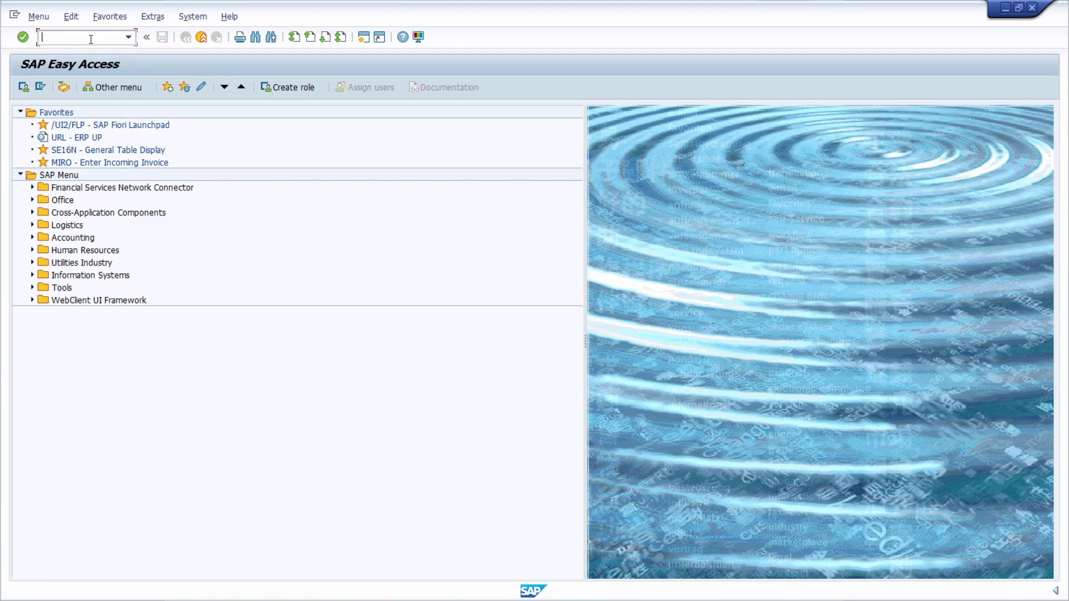
- Load the SAP Business Workflow area menu with transaction SWLD
{"action": "type", "text": "SWLD"}
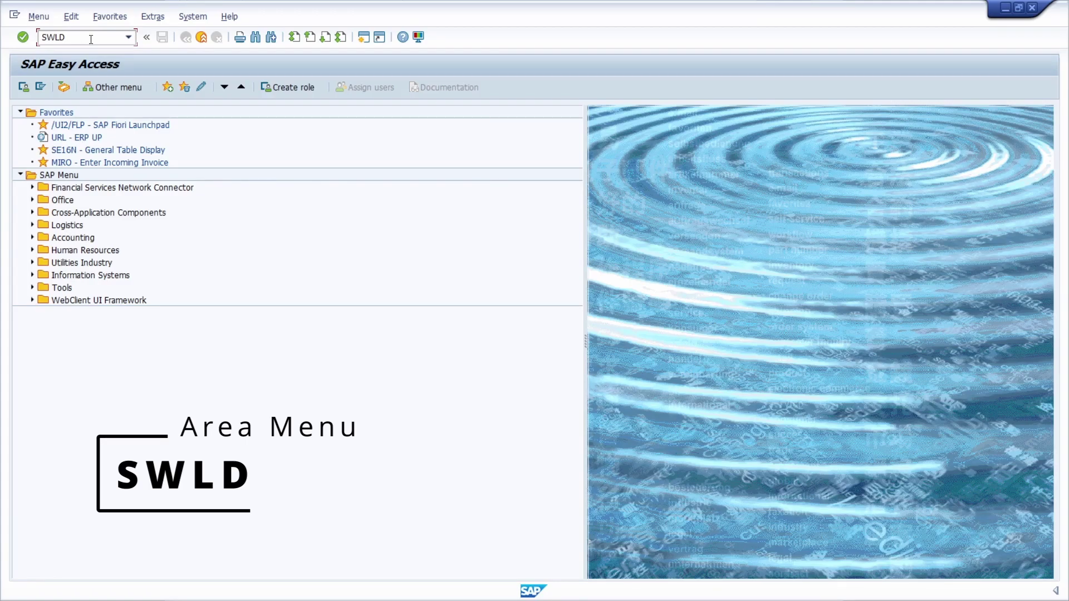
{"action": "key", "text": "Return"}
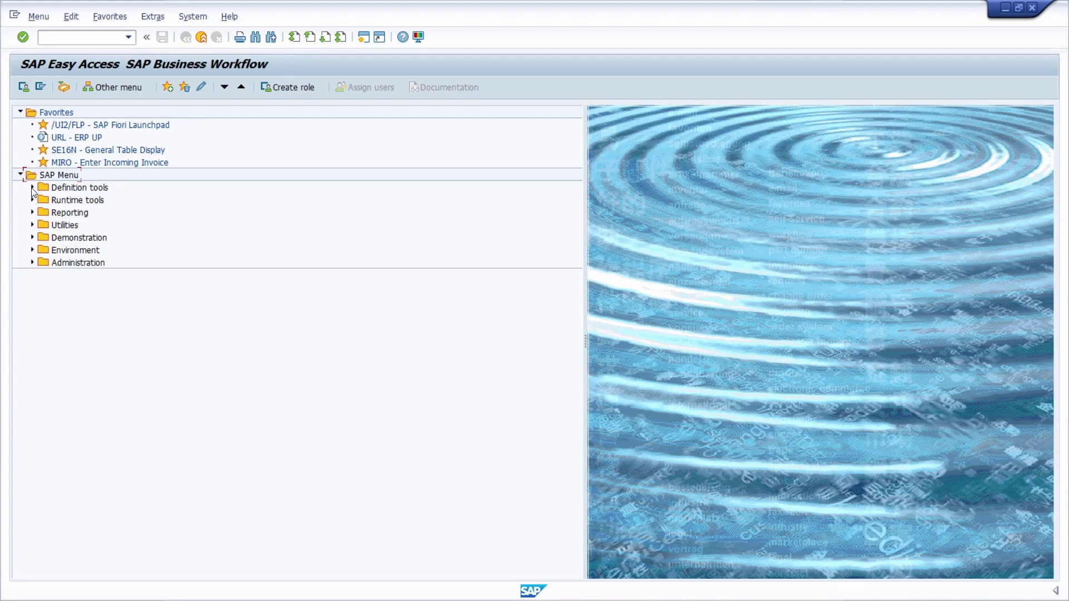
- Expand the Definition tools, Runtime tools, Reporting and Utilities folders, then select SWDM
{"action": "left_click", "coordinate": [76, 191]}
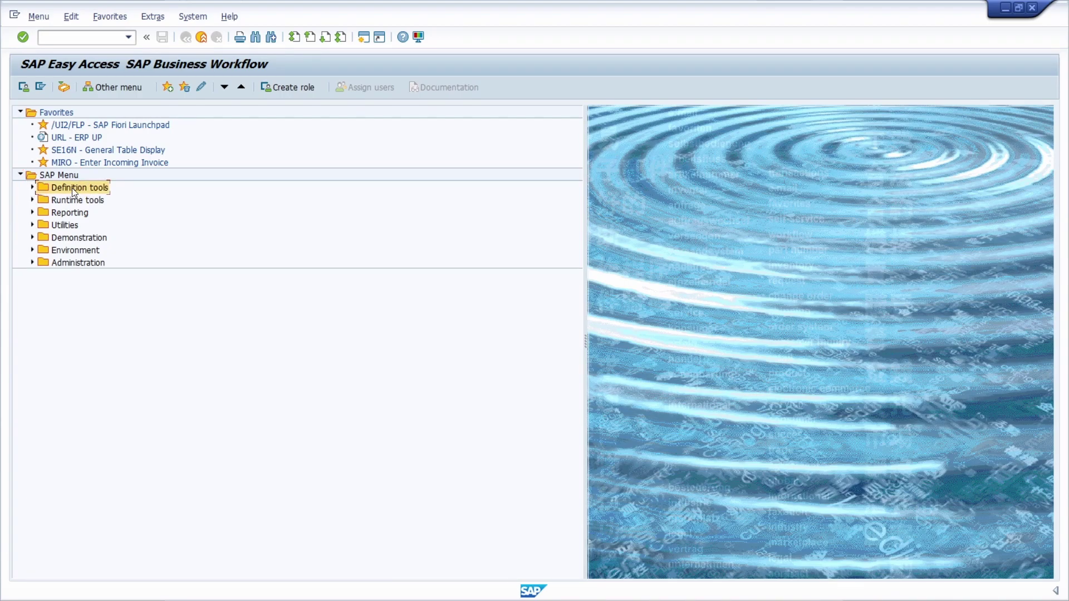
{"action": "left_click", "coordinate": [32, 189]}
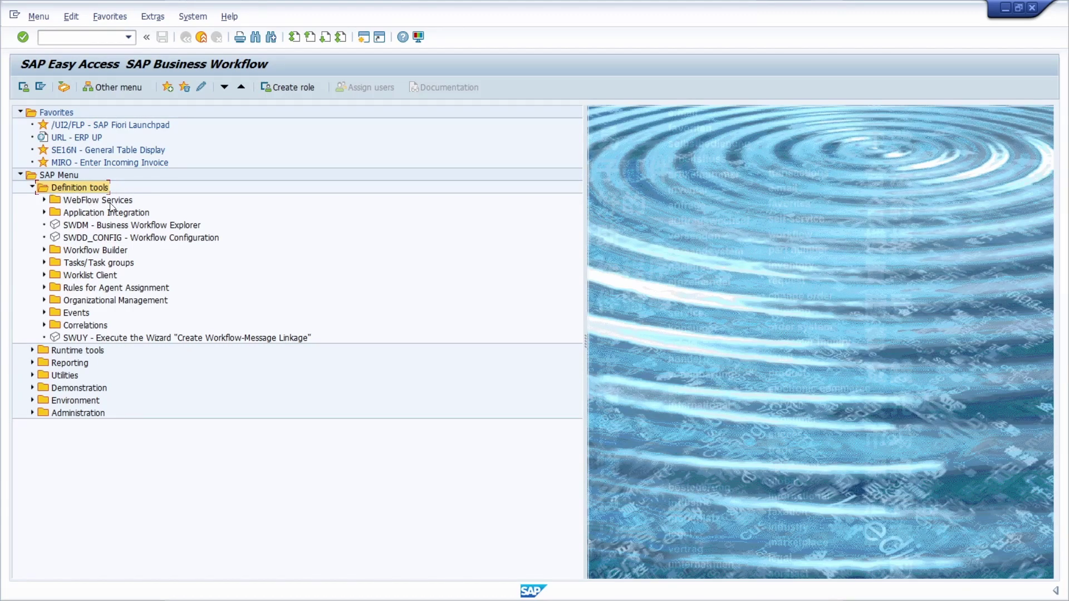
{"action": "left_click", "coordinate": [33, 350]}
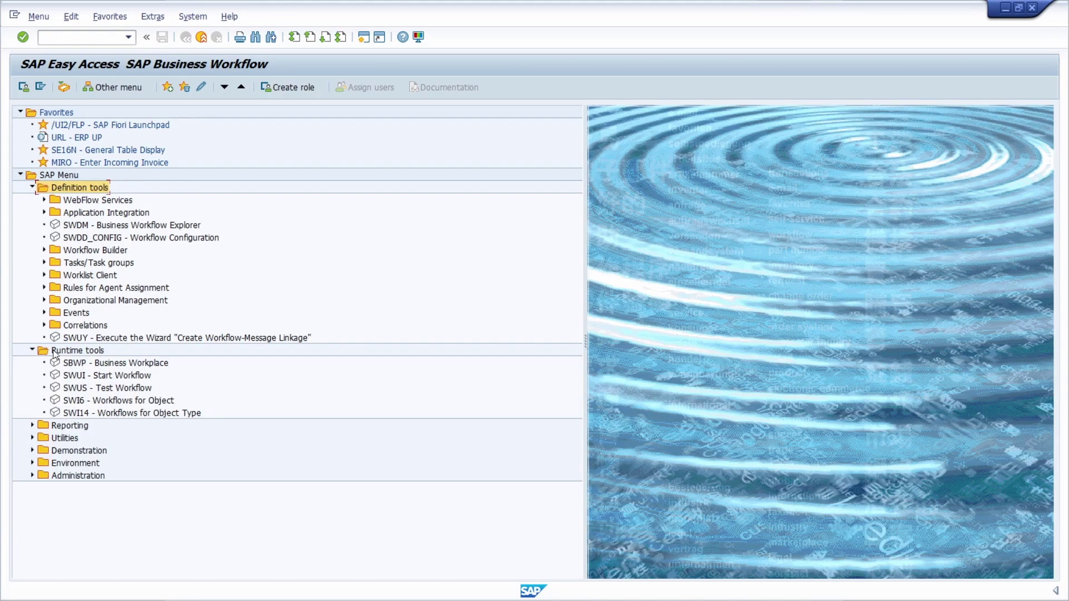
{"action": "left_click", "coordinate": [33, 426]}
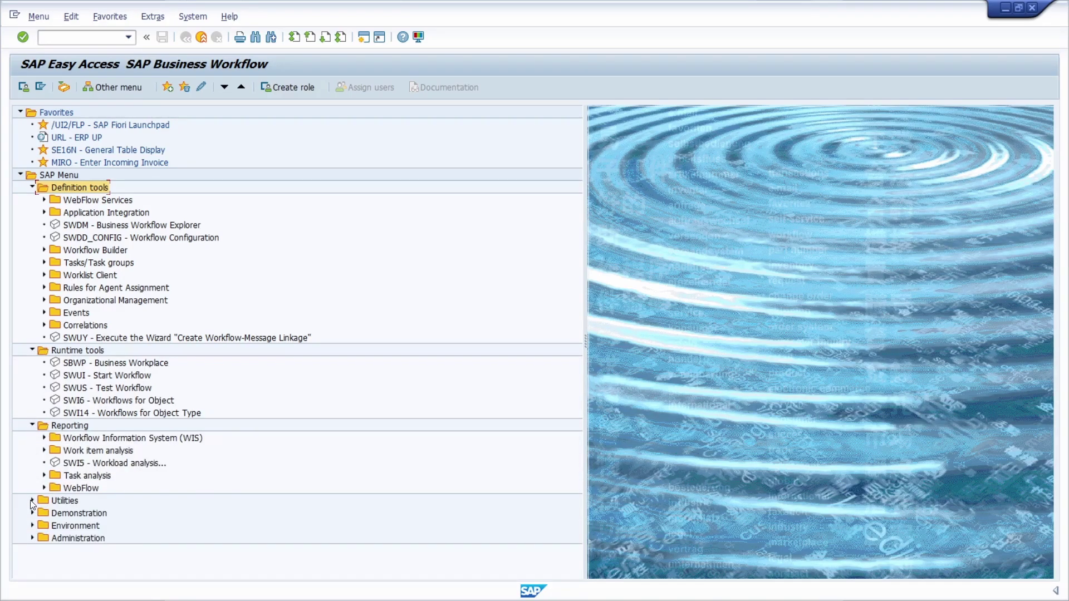
{"action": "left_click", "coordinate": [32, 501]}
{"action": "scroll", "coordinate": [114, 405], "scroll_direction": "up", "scroll_amount": 3}
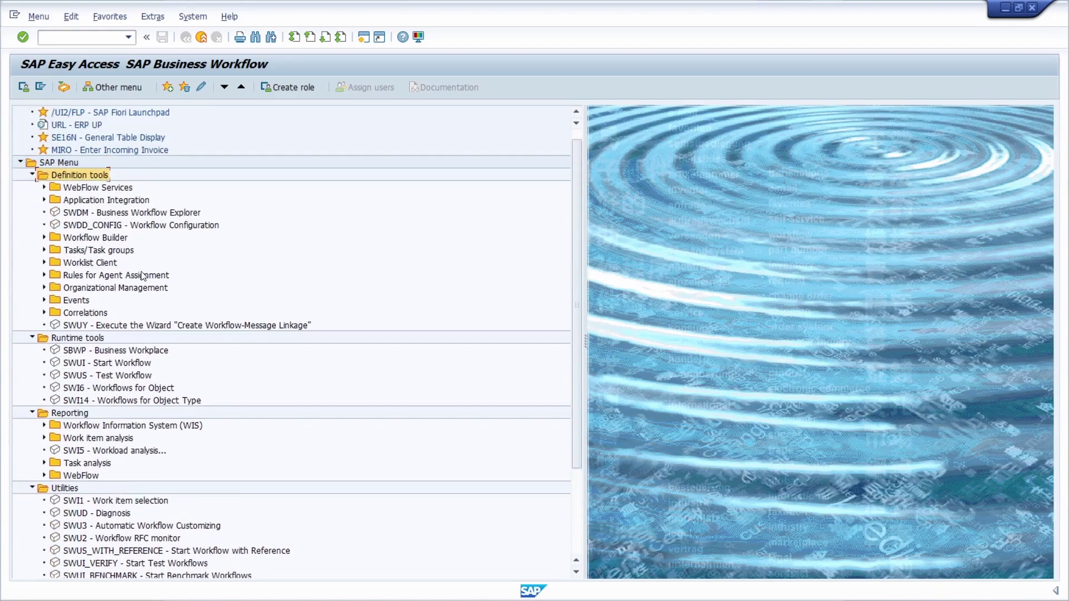
{"action": "left_click", "coordinate": [88, 214]}
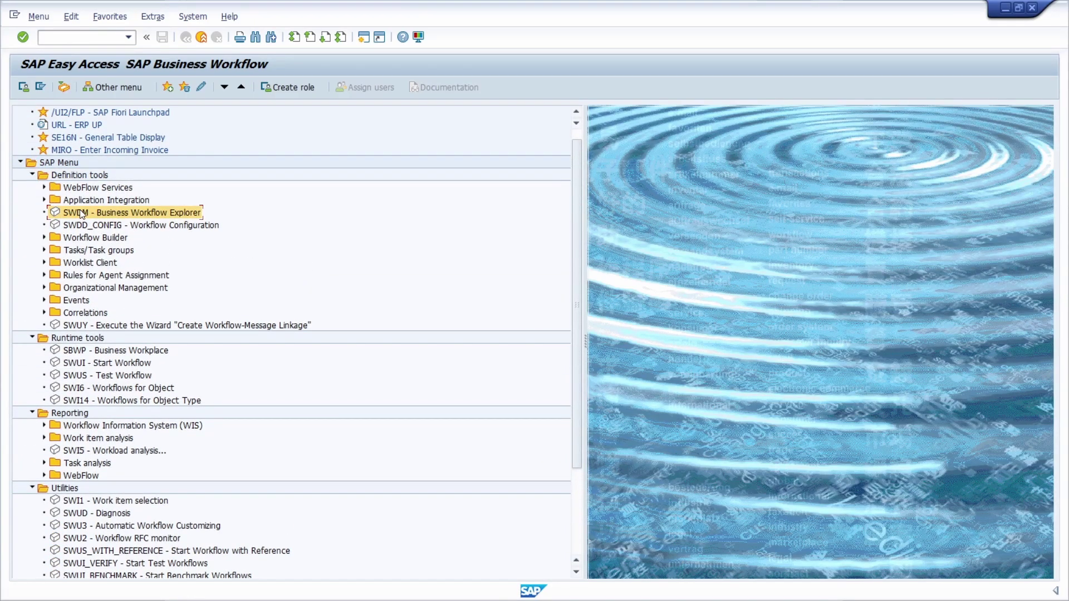
- Keep Display Technical Names checked in the Easy Access menu settings
{"action": "left_click", "coordinate": [158, 18]}
{"action": "left_click", "coordinate": [177, 97]}
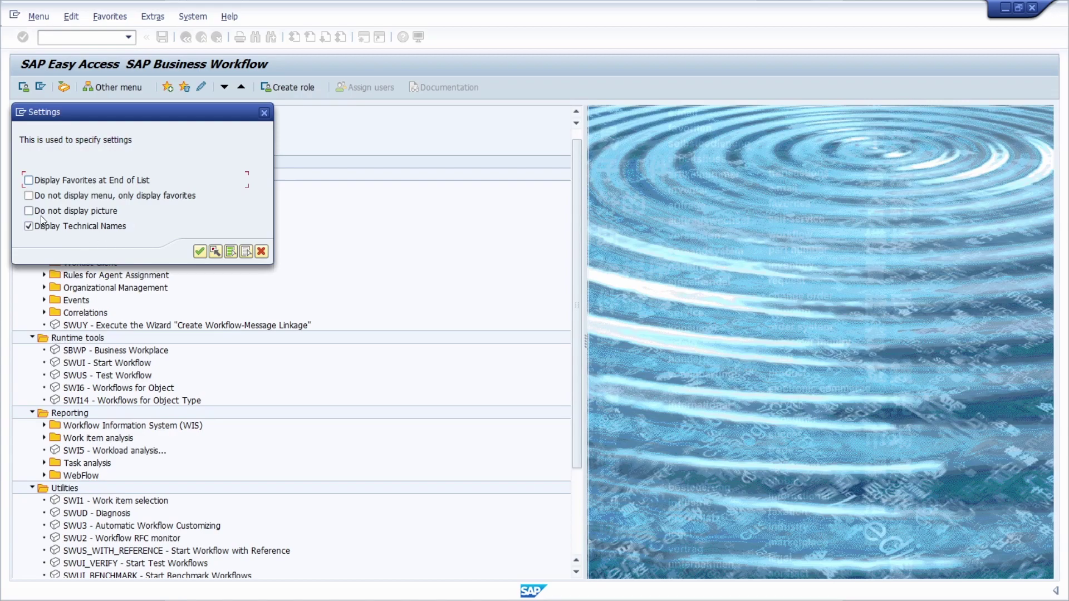
{"action": "left_click", "coordinate": [45, 230]}
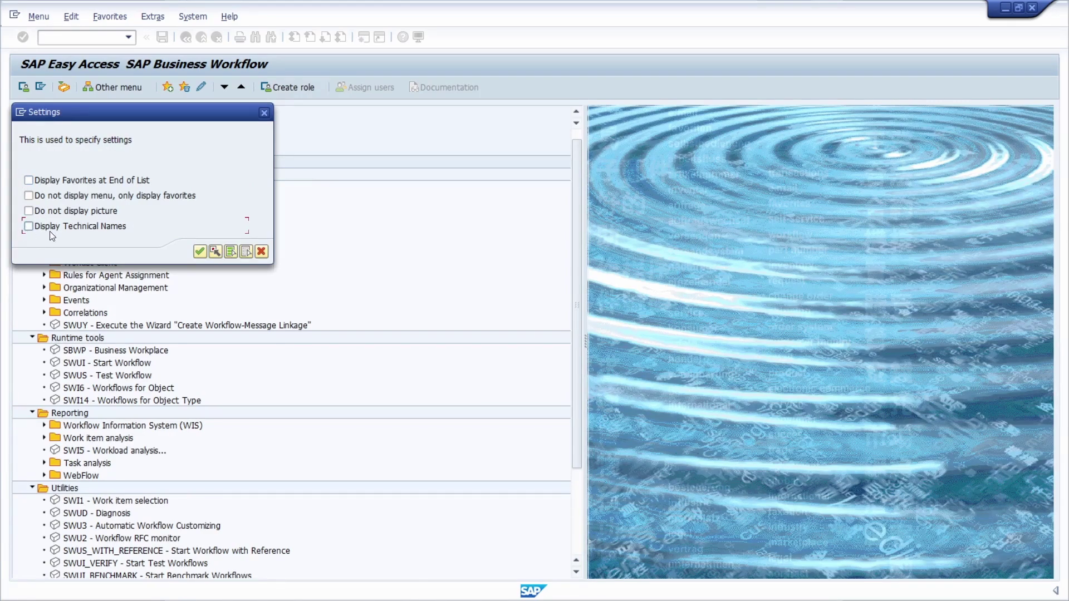
{"action": "left_click", "coordinate": [203, 250]}
- Reload the SAP Business Workflow area menu via SWLD with its folders collapsed
{"action": "left_click", "coordinate": [32, 187]}
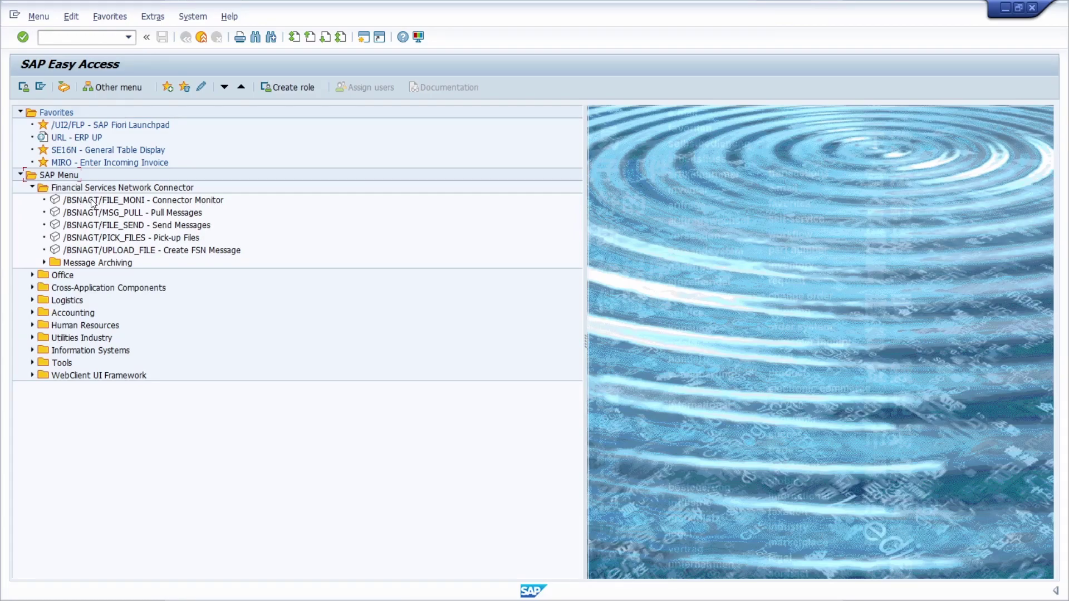
{"action": "left_click", "coordinate": [88, 35]}
{"action": "type", "text": "SWLD"}
{"action": "key", "text": "Return"}
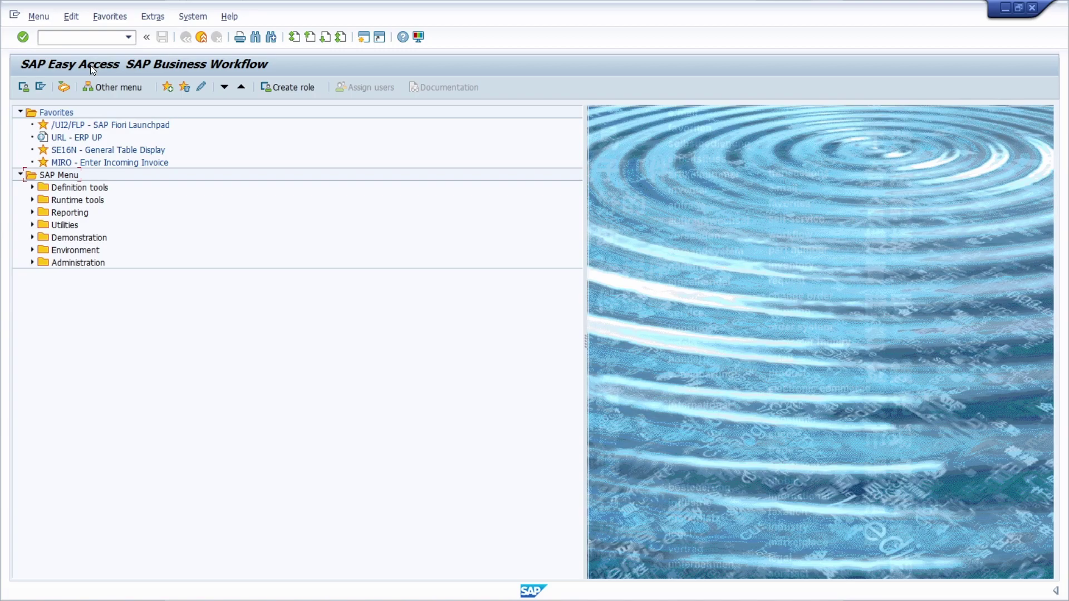
- Set SWLD as the start menu on the Defaults tab of your user profile (SU3) and save
{"action": "left_click", "coordinate": [207, 20]}
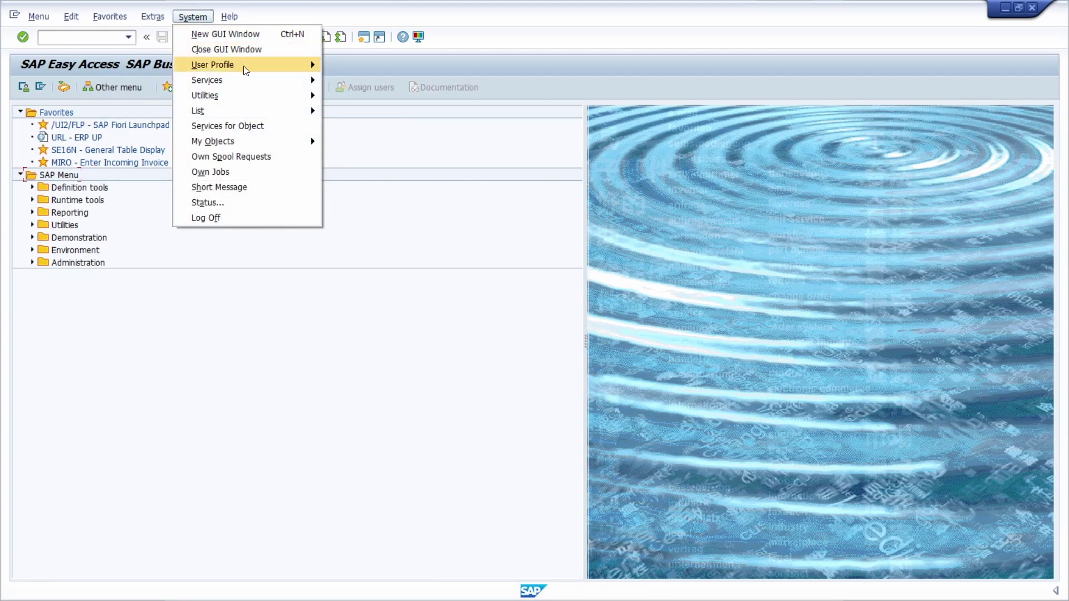
{"action": "mouse_move", "coordinate": [245, 66]}
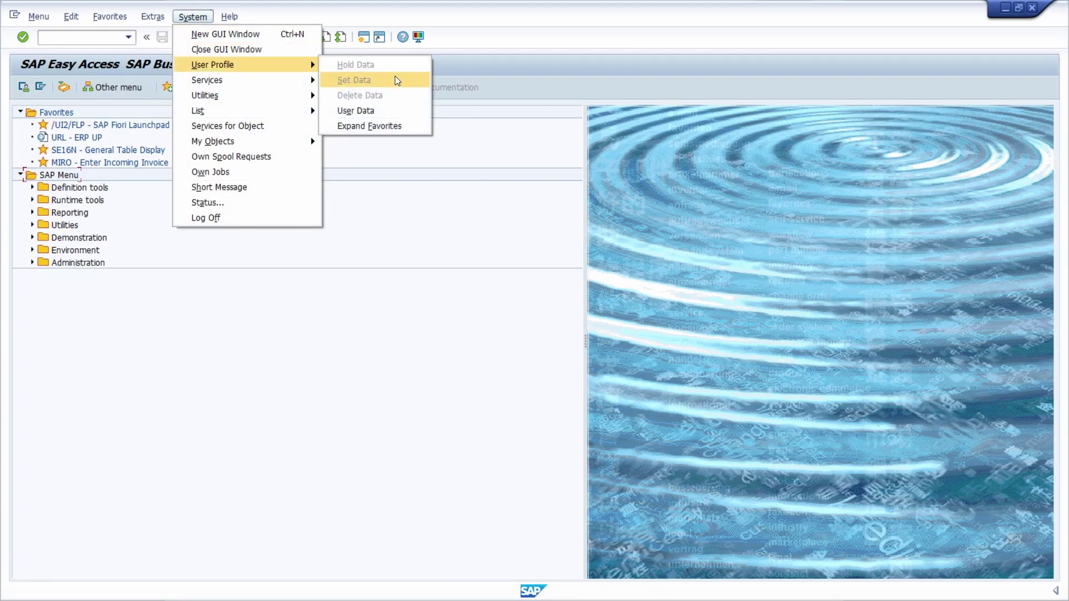
{"action": "left_click", "coordinate": [93, 42]}
{"action": "type", "text": "su3"}
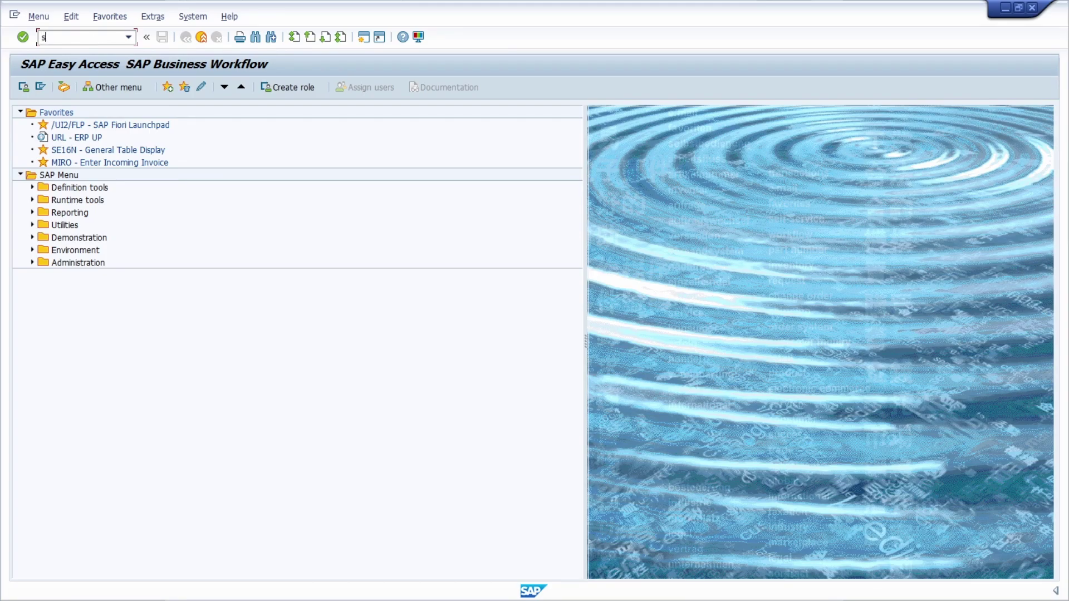
{"action": "key", "text": "Return"}
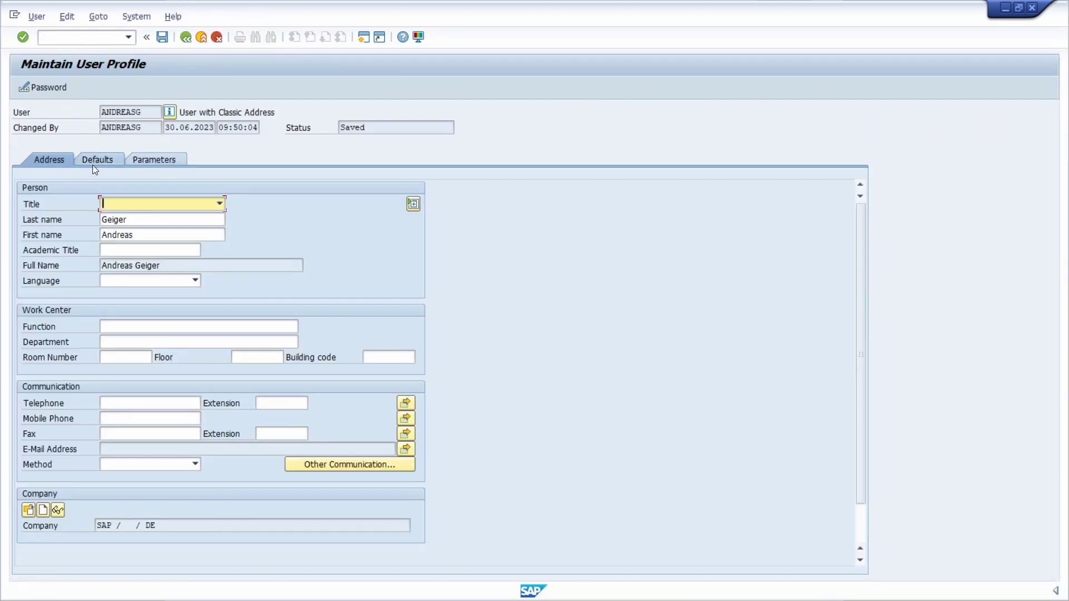
{"action": "left_click", "coordinate": [96, 161]}
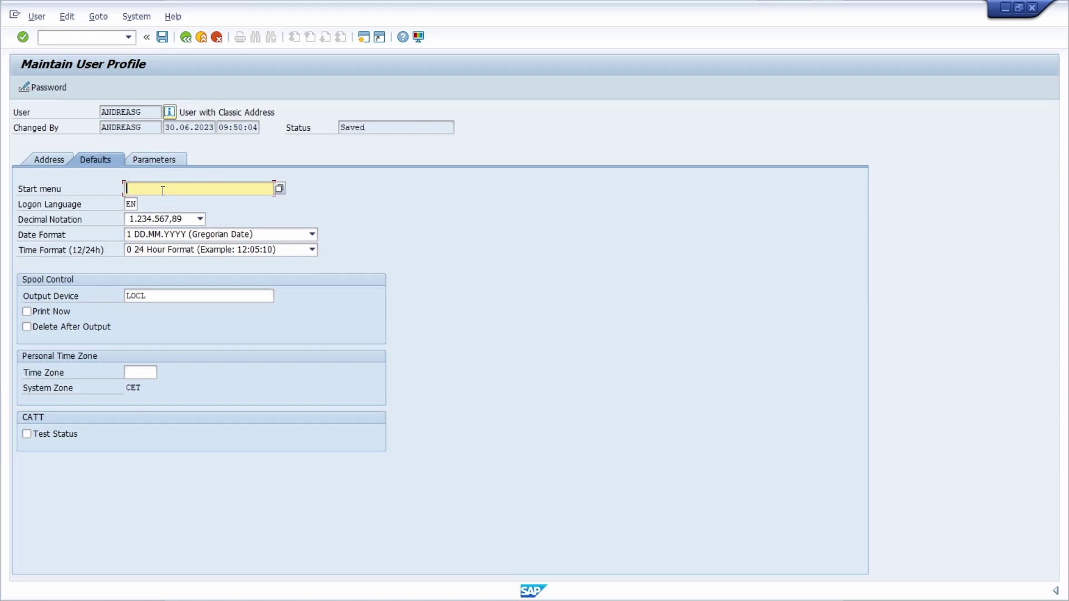
{"action": "type", "text": "SWLD"}
{"action": "key", "text": "ctrl+s"}
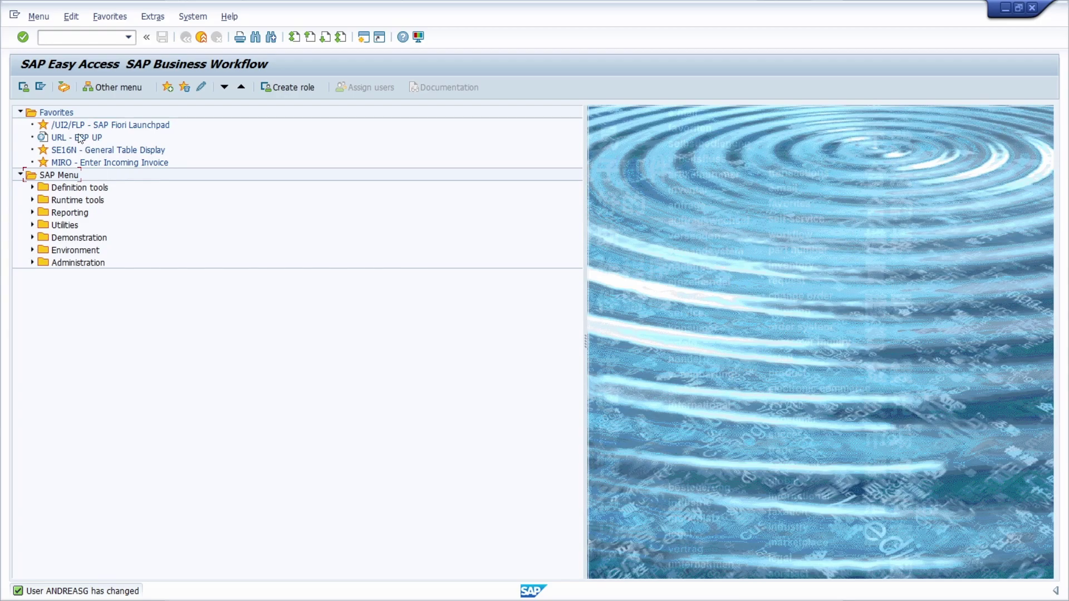
- Expand the Definition tools folder and enter S000 in the command field
{"action": "left_click", "coordinate": [41, 86]}
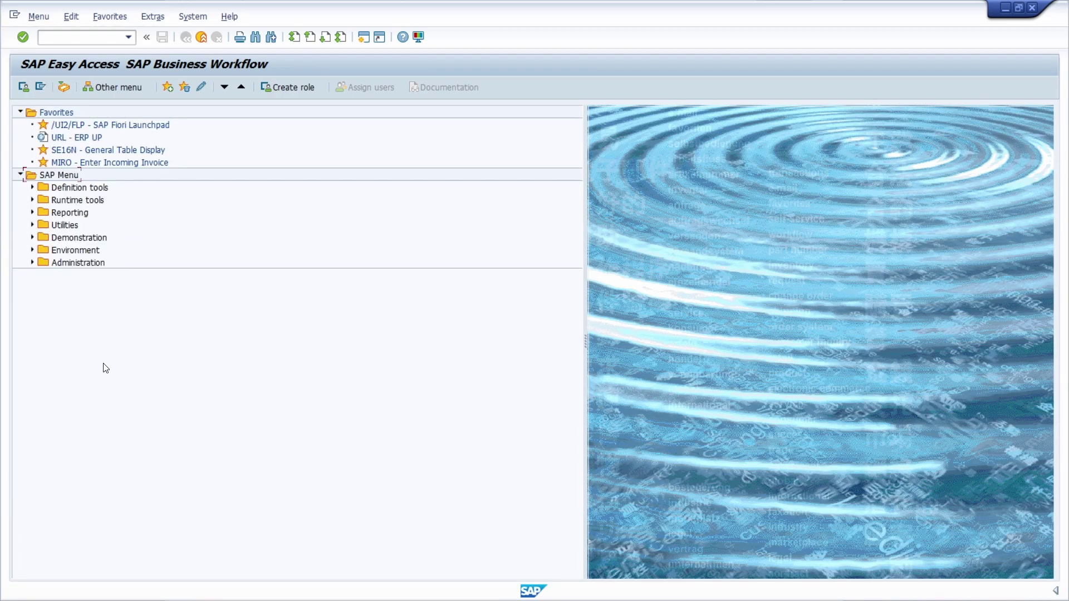
{"action": "left_click", "coordinate": [32, 188]}
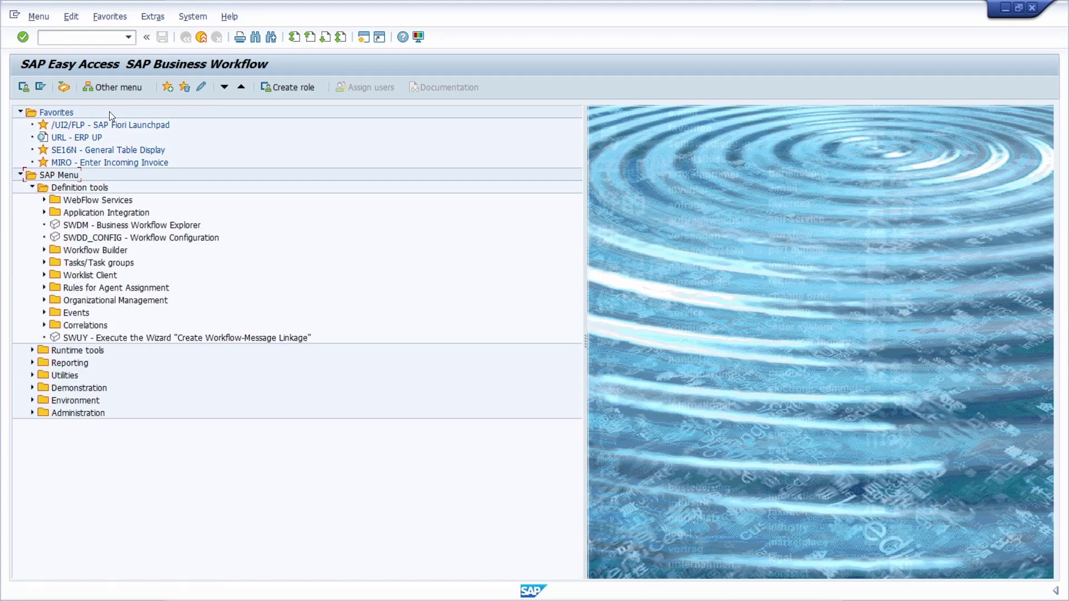
{"action": "left_click", "coordinate": [78, 36]}
{"action": "type", "text": "S000"}
- Check the user profile options, expand Runtime tools and select the S000 command entry
{"action": "left_click", "coordinate": [187, 17]}
{"action": "mouse_move", "coordinate": [272, 69]}
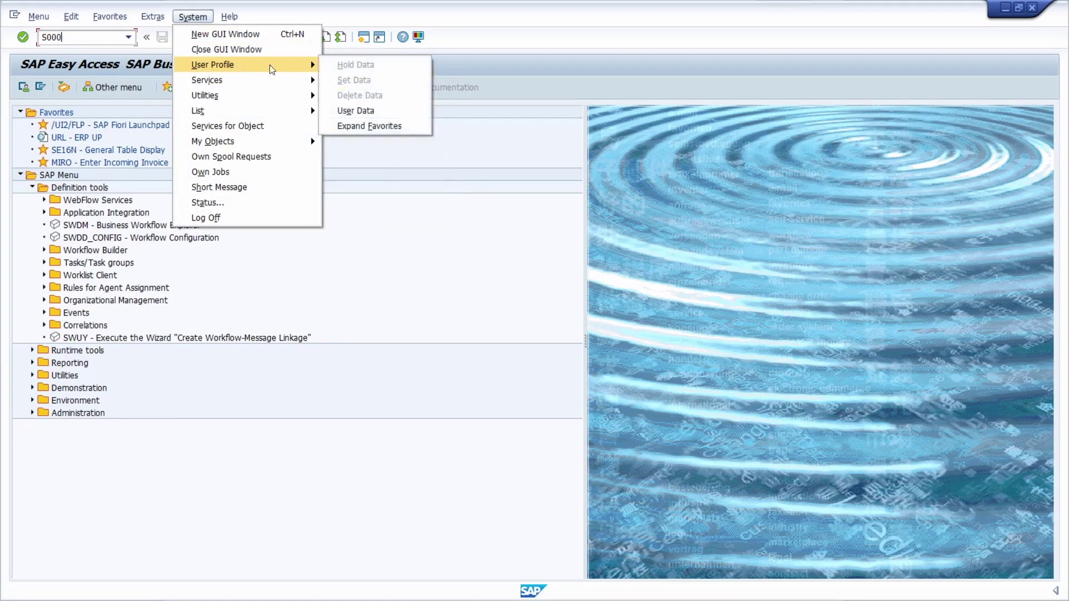
{"action": "left_click", "coordinate": [197, 448]}
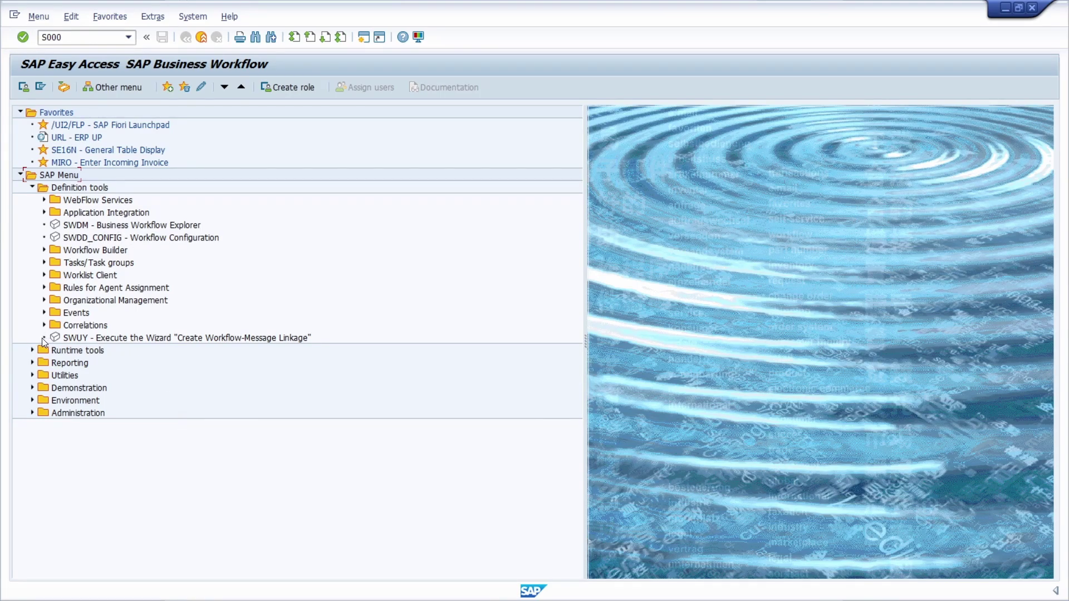
{"action": "left_click", "coordinate": [32, 352]}
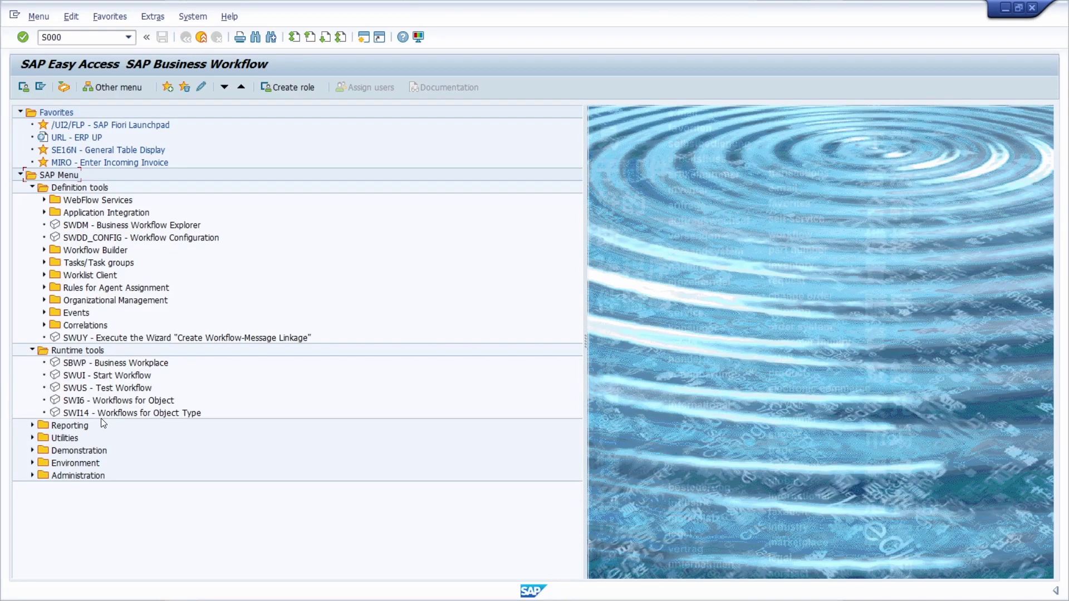
{"action": "left_click", "coordinate": [79, 41]}
- Open the Business Object Builder (SWO1), then start a new workflow in Workflow Builder with /nSWDD
{"action": "type", "text": "SWO1"}
{"action": "key", "text": "Return"}
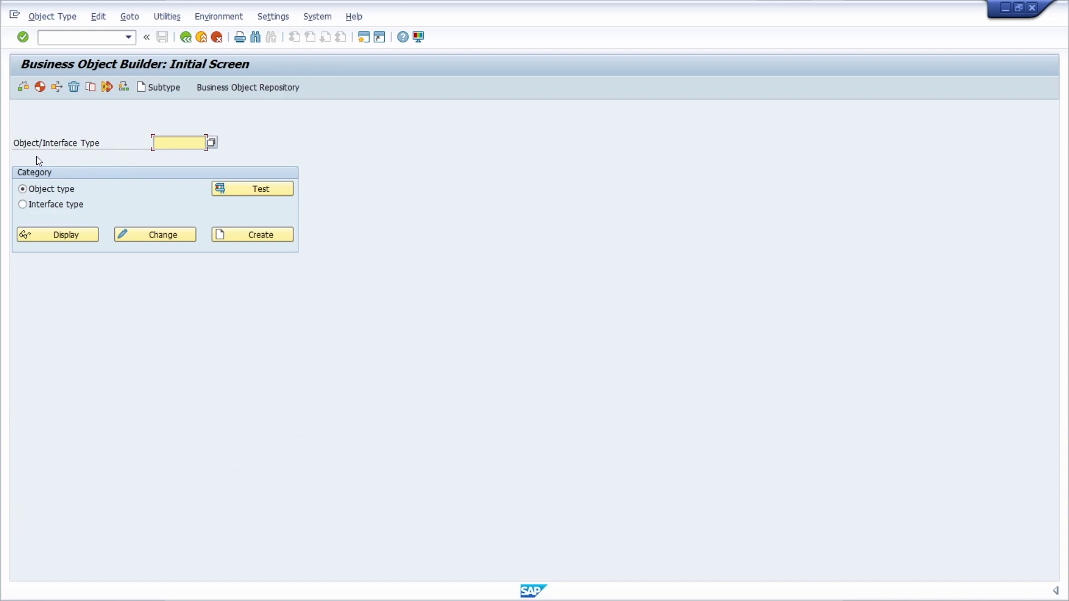
{"action": "left_click", "coordinate": [73, 38]}
{"action": "type", "text": "/n"}
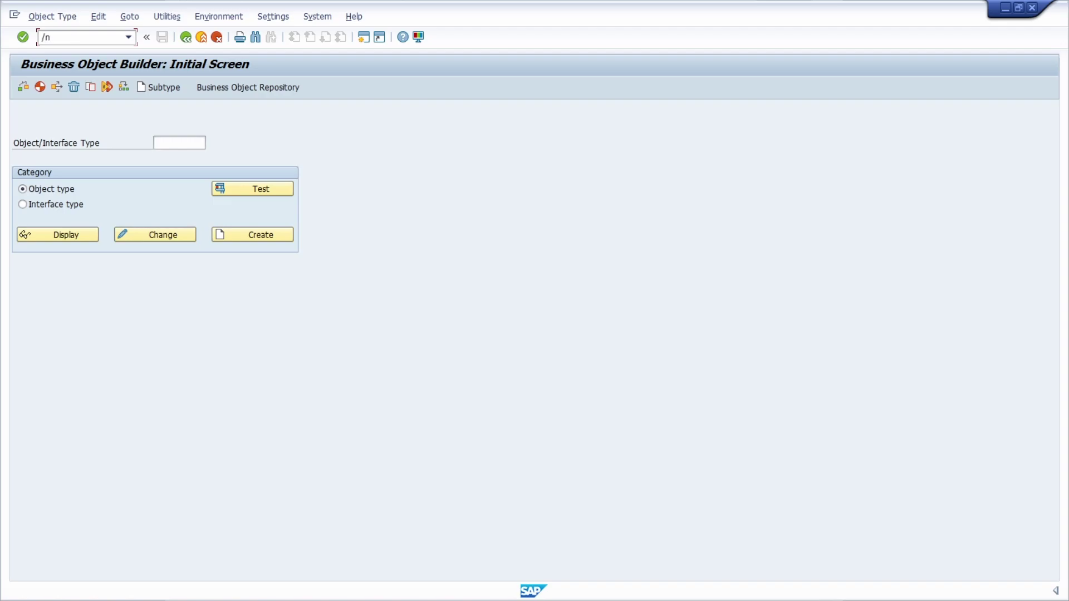
{"action": "type", "text": "SWDD"}
{"action": "key", "text": "Return"}
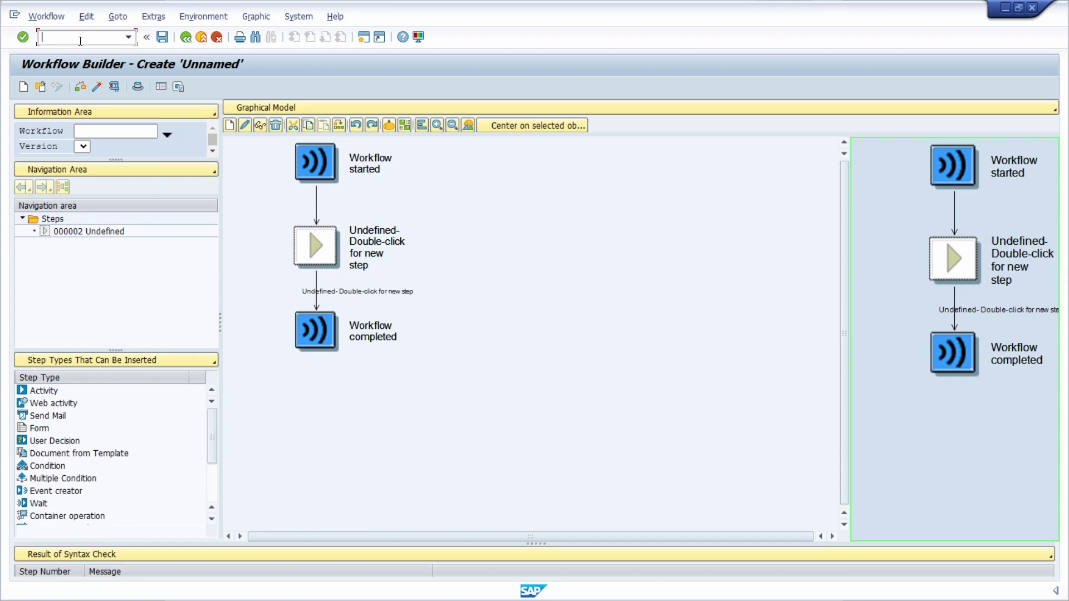
- Leave the unnamed workflow and go to the Business Workplace from the command field
{"action": "type", "text": "/n"}
{"action": "type", "text": "s"}
{"action": "type", "text": "wdd"}
{"action": "key", "text": "Return"}
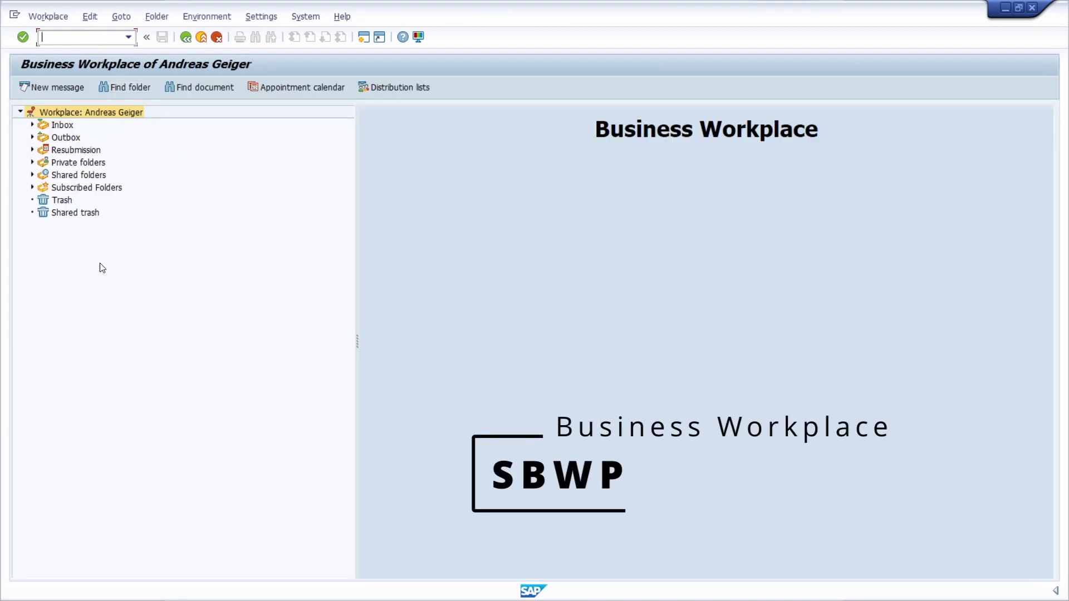
- List the DP Document Dashboard work items under Inbox > Workflow, then return to Easy Access with /n
{"action": "left_click", "coordinate": [33, 125]}
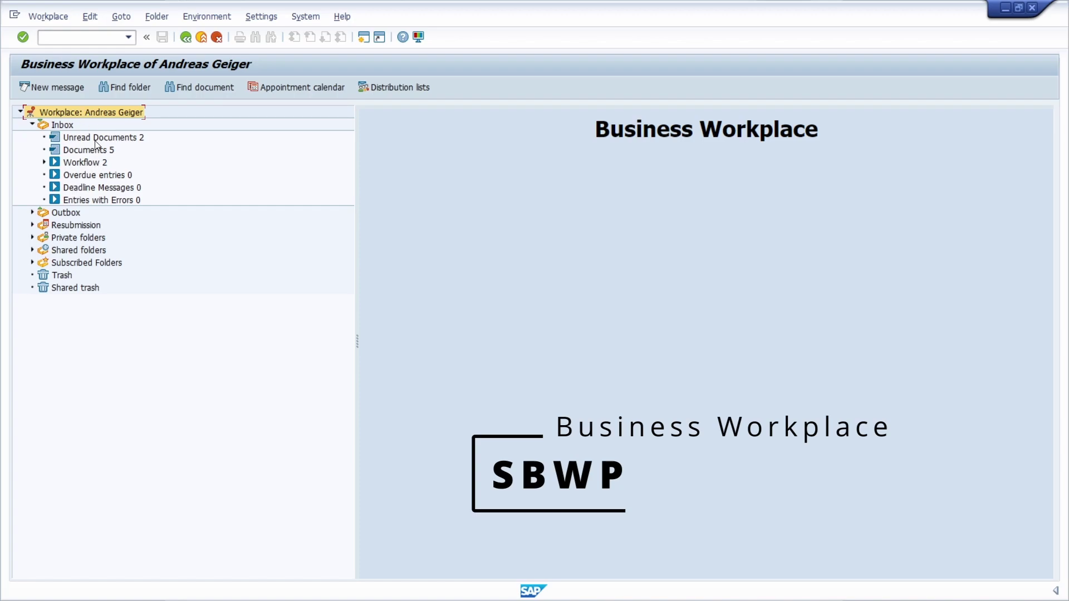
{"action": "left_click", "coordinate": [43, 162]}
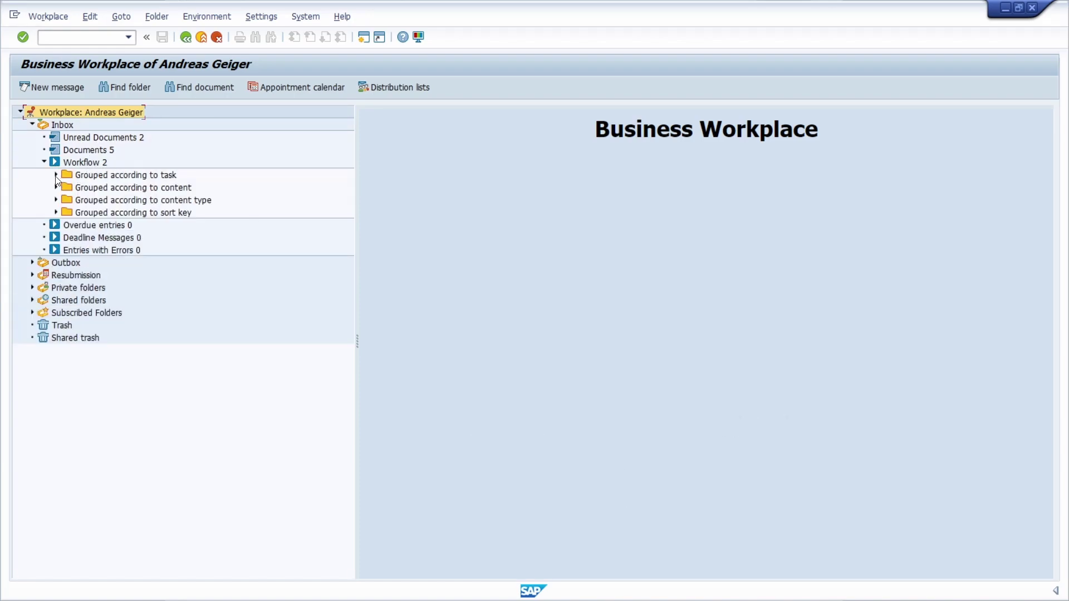
{"action": "double_click", "coordinate": [130, 176]}
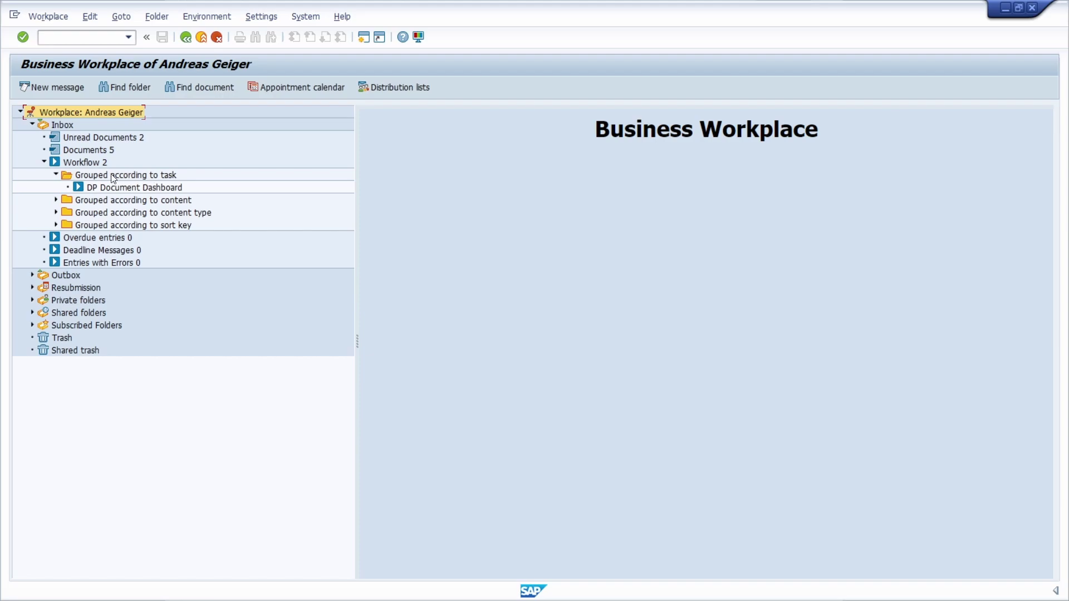
{"action": "left_click", "coordinate": [116, 187]}
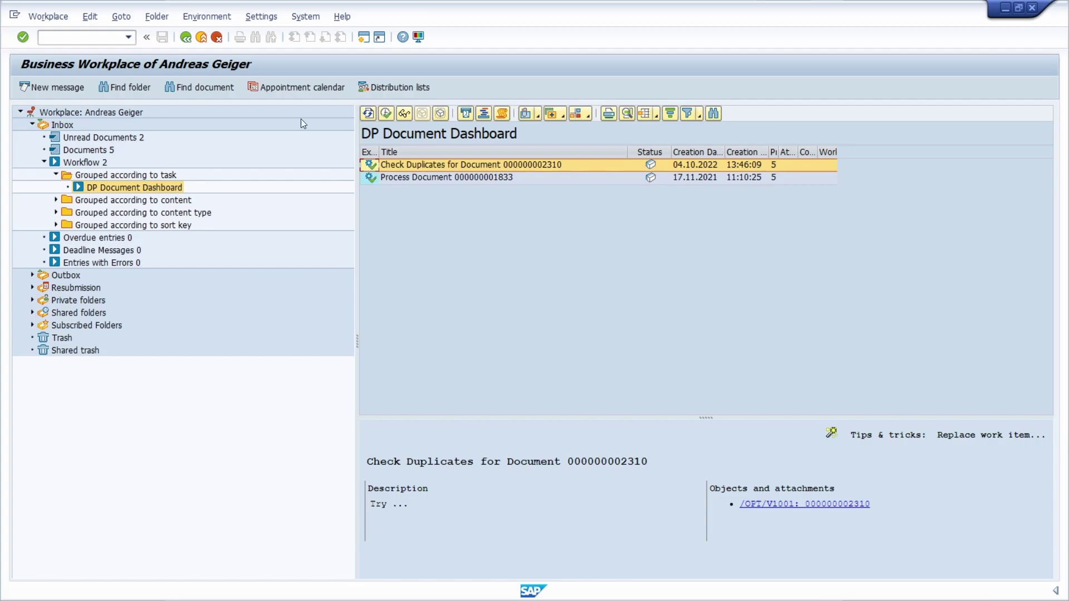
{"action": "type", "text": "/n"}
{"action": "key", "text": "Return"}
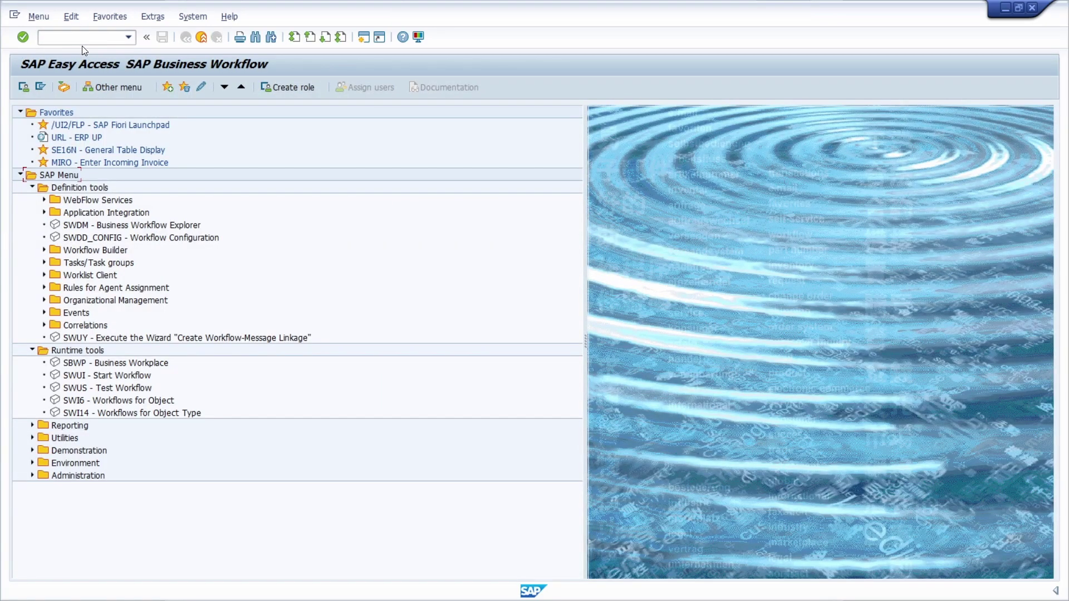
- Open the Business Workplace from the Easy Access toolbar and enter /nswia in the command field
{"action": "left_click", "coordinate": [63, 87]}
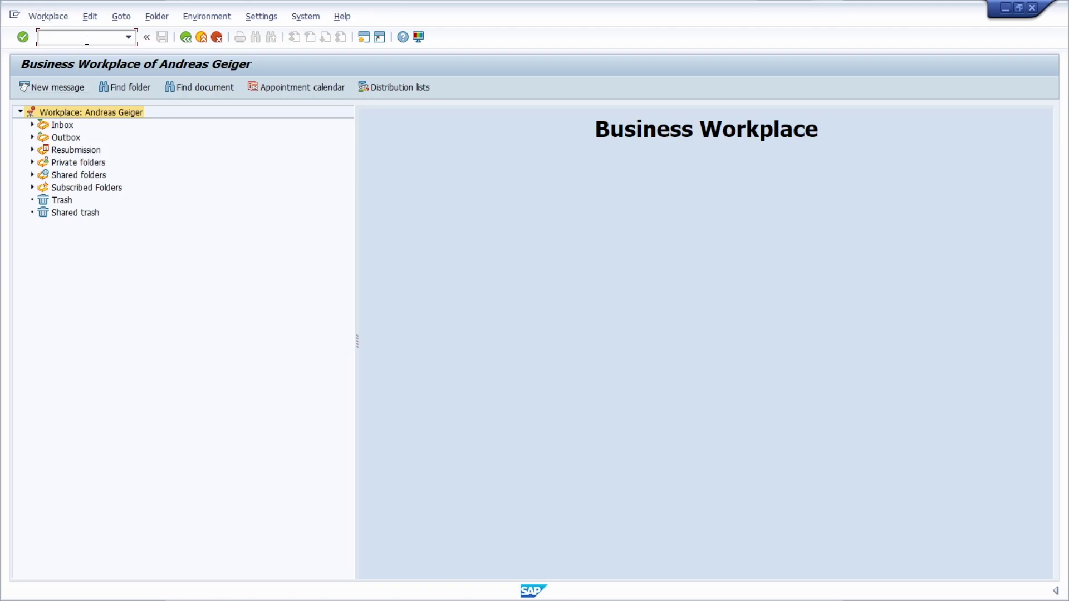
{"action": "type", "text": "/nswia"}
- Open the Process Work Item as Administrator screen, then go to workflow customizing with /nSWUE
{"action": "key", "text": "Return"}
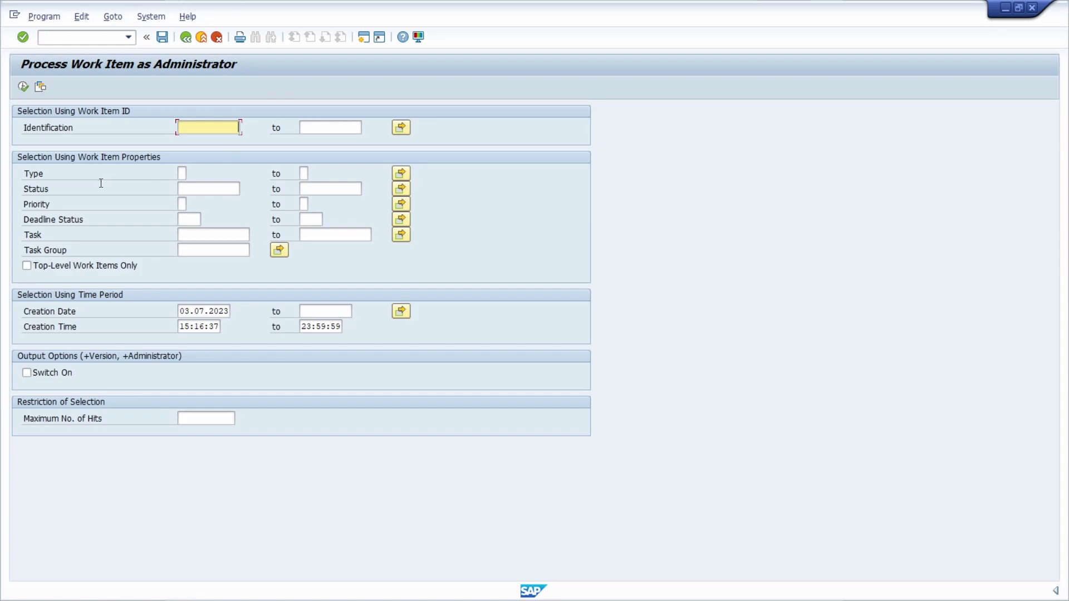
{"action": "left_click", "coordinate": [77, 39]}
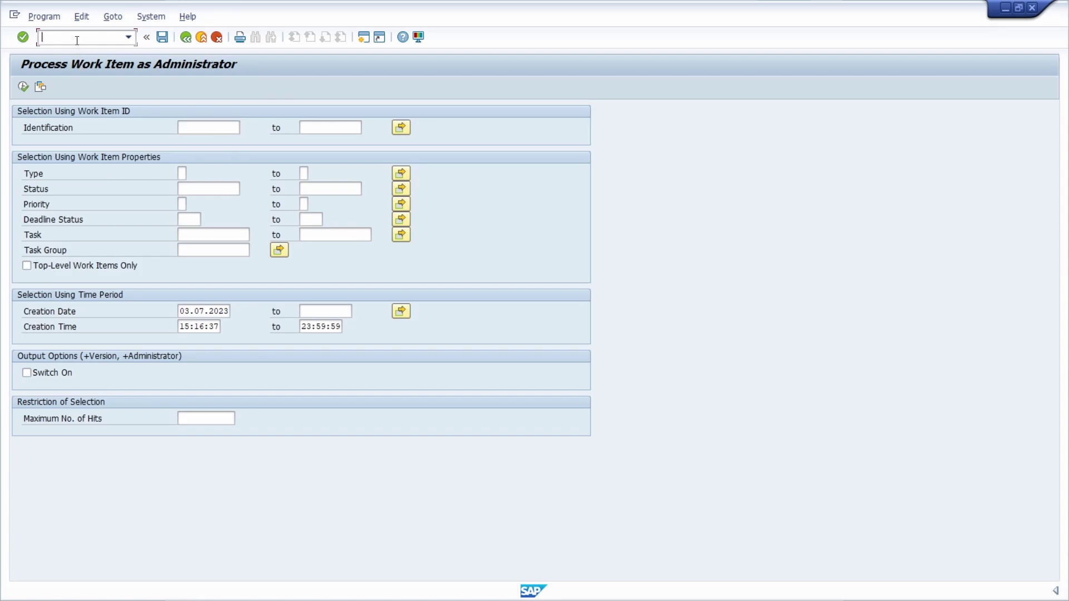
{"action": "type", "text": "/n"}
{"action": "type", "text": "SWU"}
{"action": "type", "text": "E"}
{"action": "key", "text": "Return"}
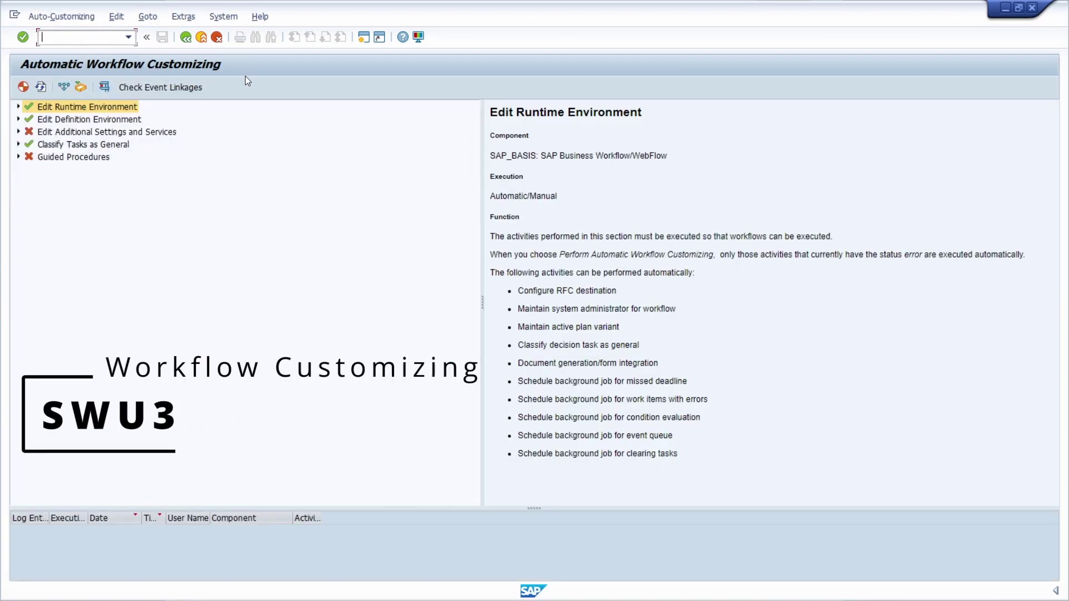
- Review the Configure RFC Destination details under Edit Runtime Environment, then go to transaction SWDD
{"action": "left_click", "coordinate": [18, 106]}
{"action": "left_click", "coordinate": [103, 119]}
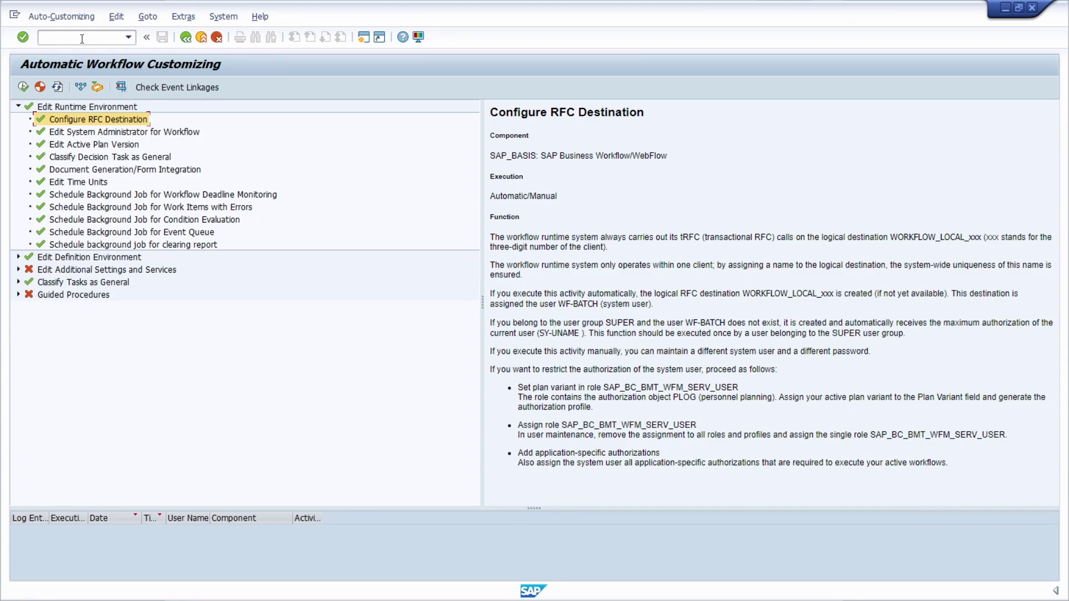
{"action": "type", "text": "/n"}
{"action": "type", "text": "SWDD"}
{"action": "key", "text": "Return"}
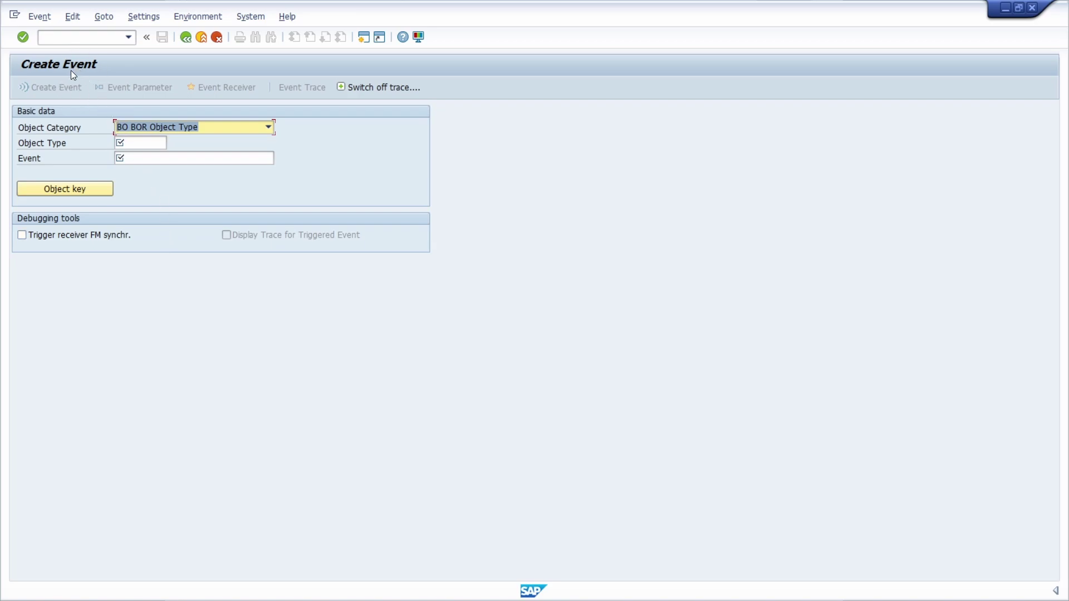
{"action": "left_click", "coordinate": [88, 39]}
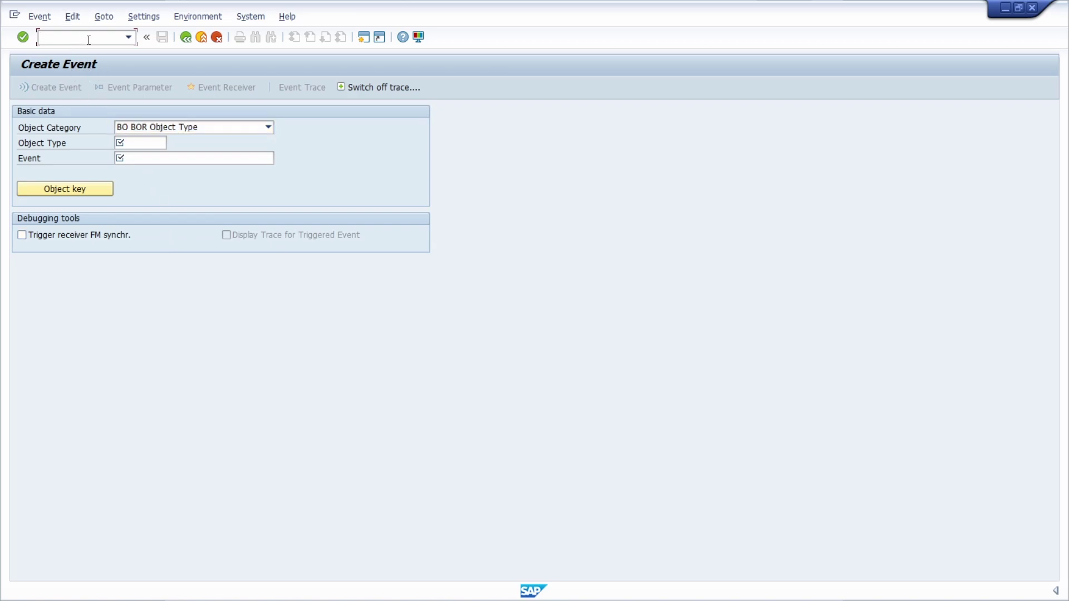
{"action": "type", "text": "/nSWUD"}
- Run SWUD and review its checks: Automatic Customizing, Task not started, Workflow hanging, Test Environment
{"action": "key", "text": "Return"}
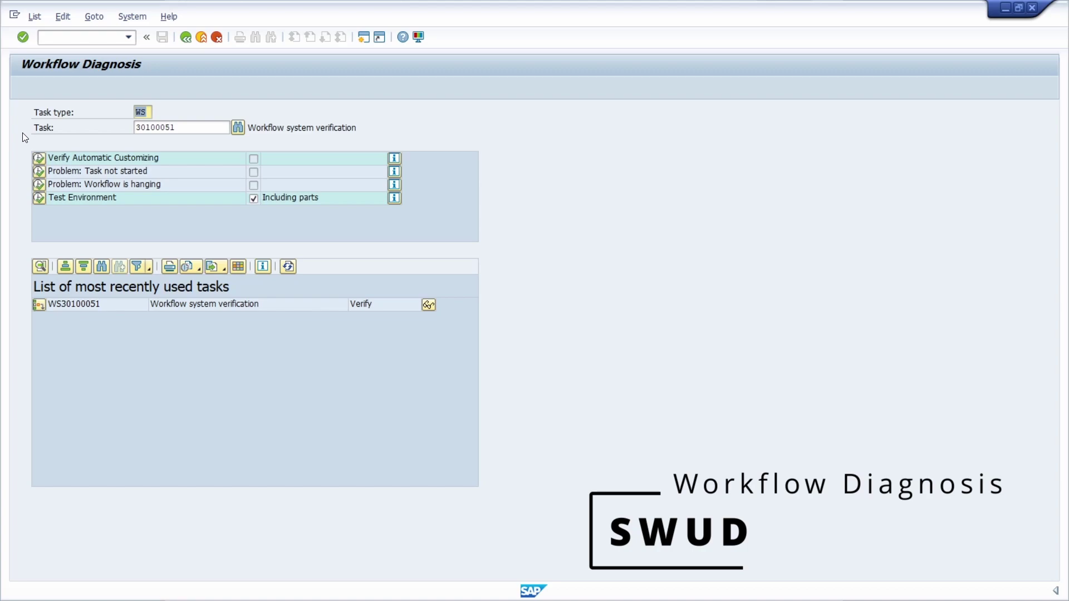
{"action": "left_click", "coordinate": [153, 158]}
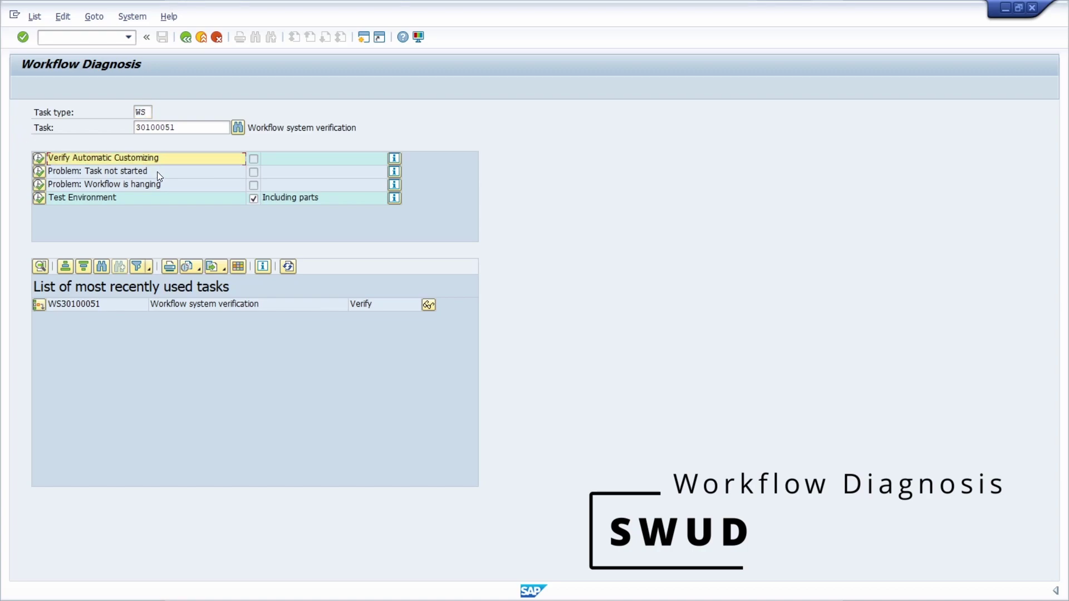
{"action": "left_click", "coordinate": [157, 172]}
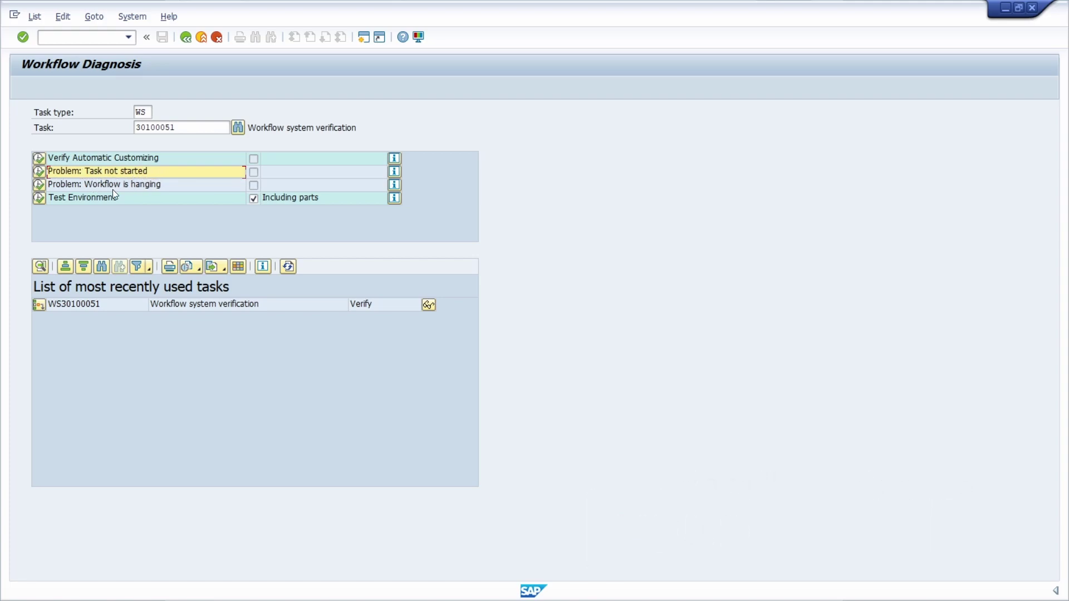
{"action": "left_click", "coordinate": [81, 185]}
{"action": "left_click", "coordinate": [140, 199]}
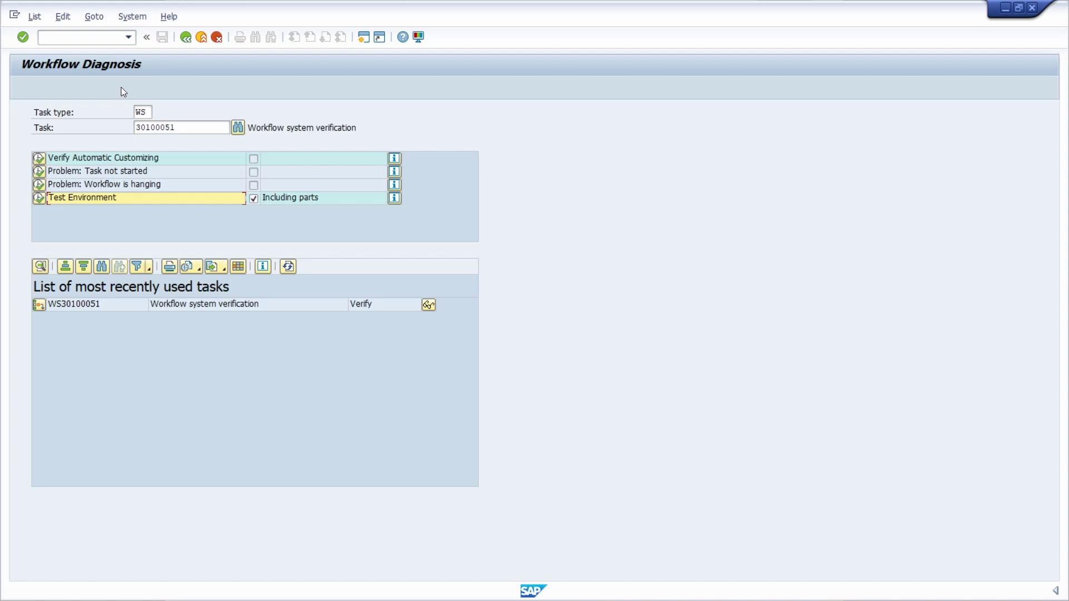
{"action": "left_click", "coordinate": [56, 40]}
- Open SM12 lock entries for client 400, then switch to transaction SARA
{"action": "type", "text": "/nsm12"}
{"action": "key", "text": "Return"}
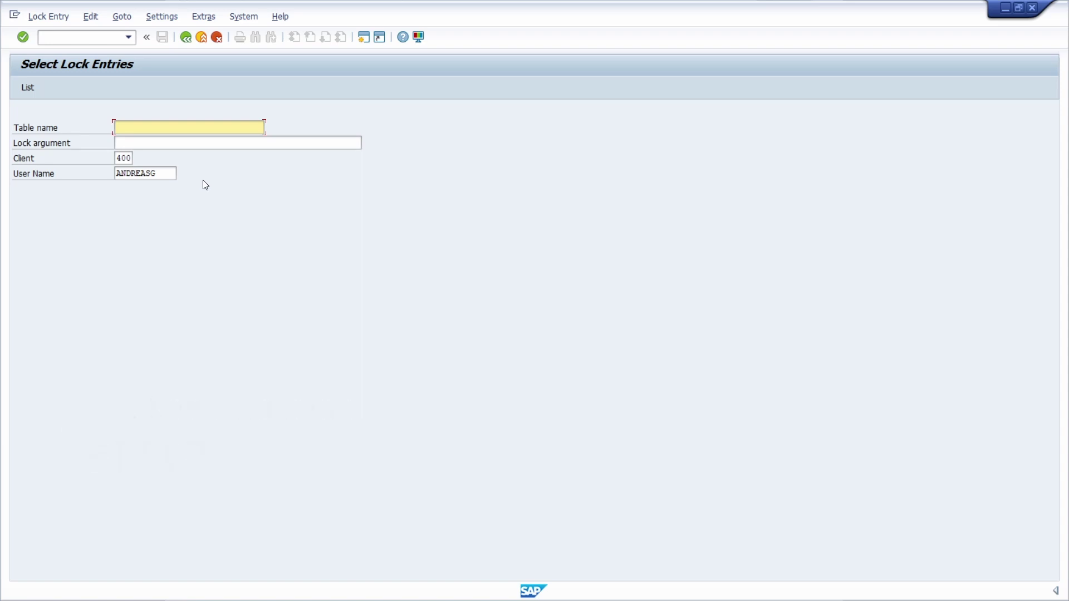
{"action": "left_click", "coordinate": [77, 39]}
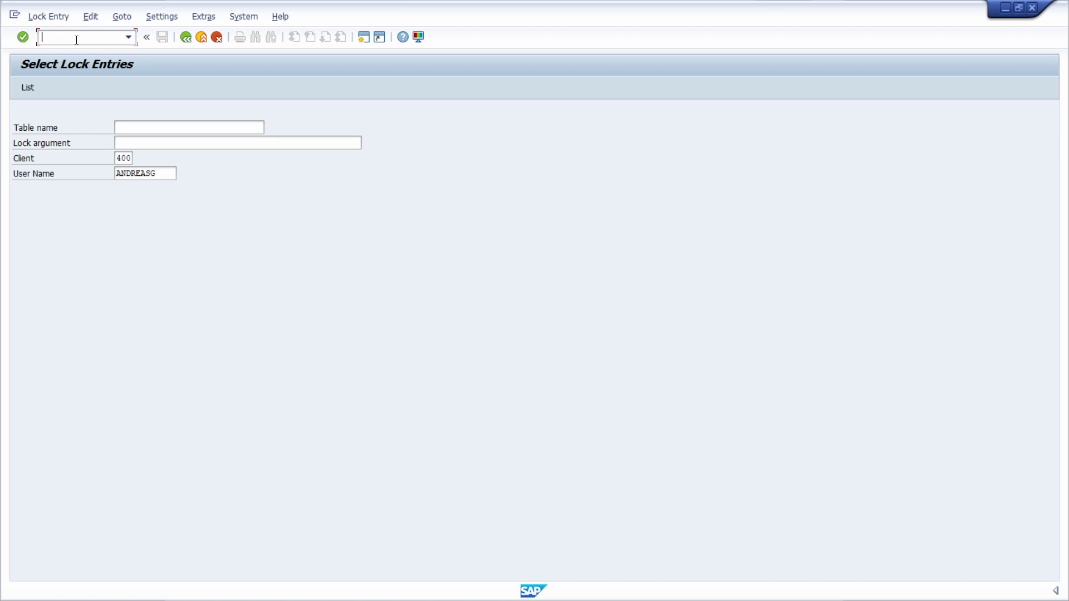
{"action": "type", "text": "/nsara"}
{"action": "key", "text": "Return"}
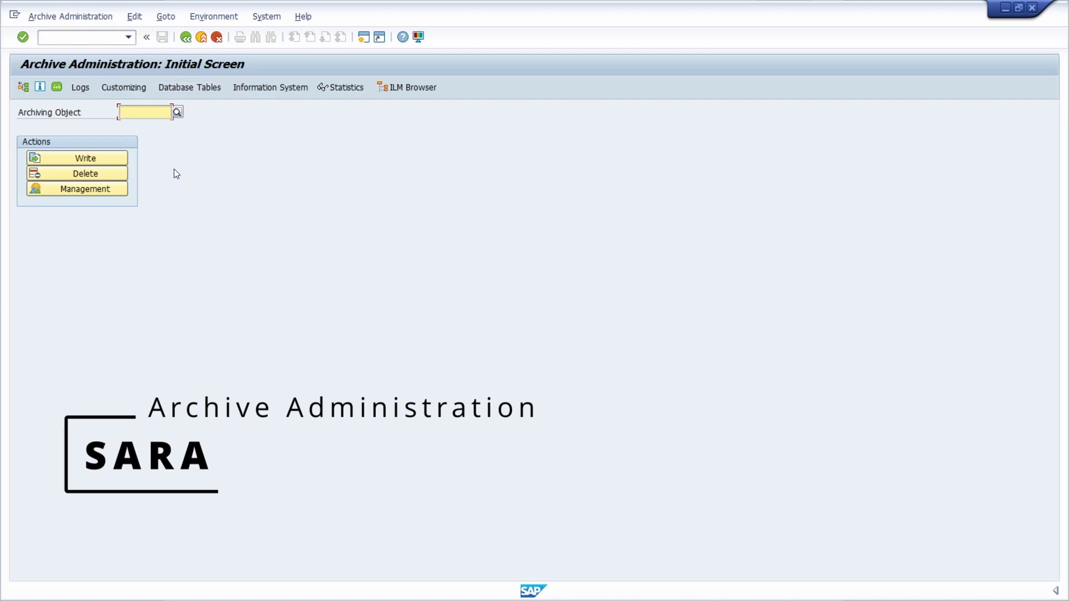
- Go from Archive Administration to Access to Work Item Analysis with /nswi2_diag
{"action": "left_click", "coordinate": [70, 37]}
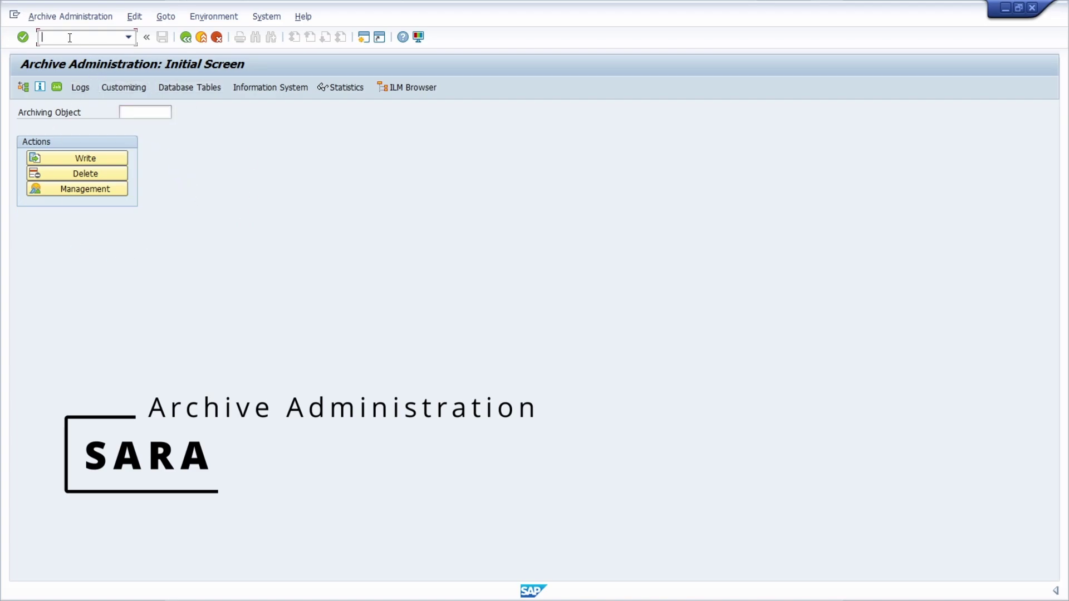
{"action": "type", "text": "/ns"}
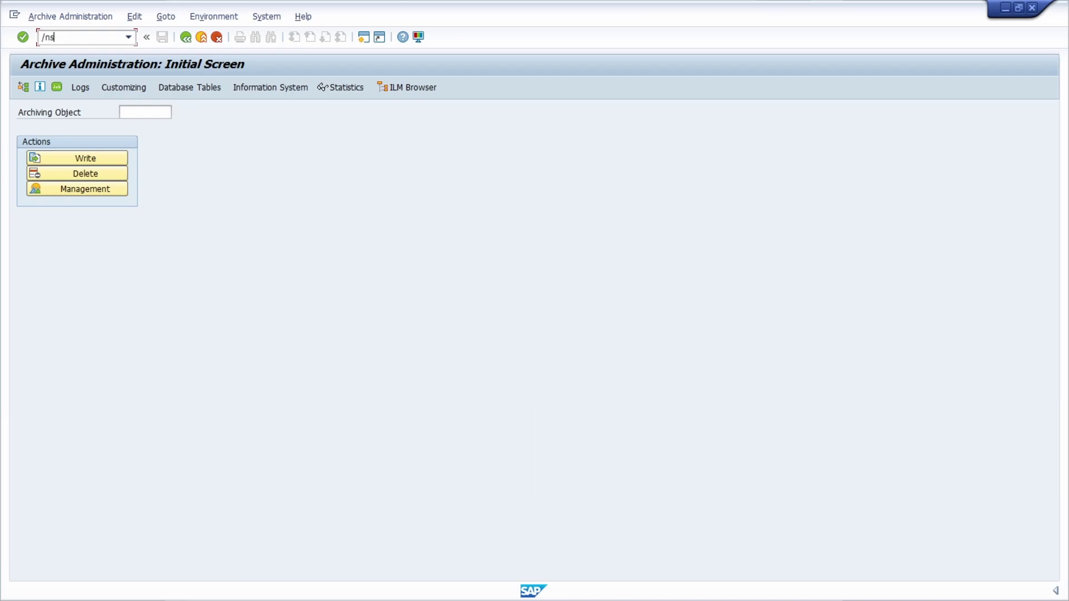
{"action": "type", "text": "wi2_diag"}
{"action": "key", "text": "Return"}
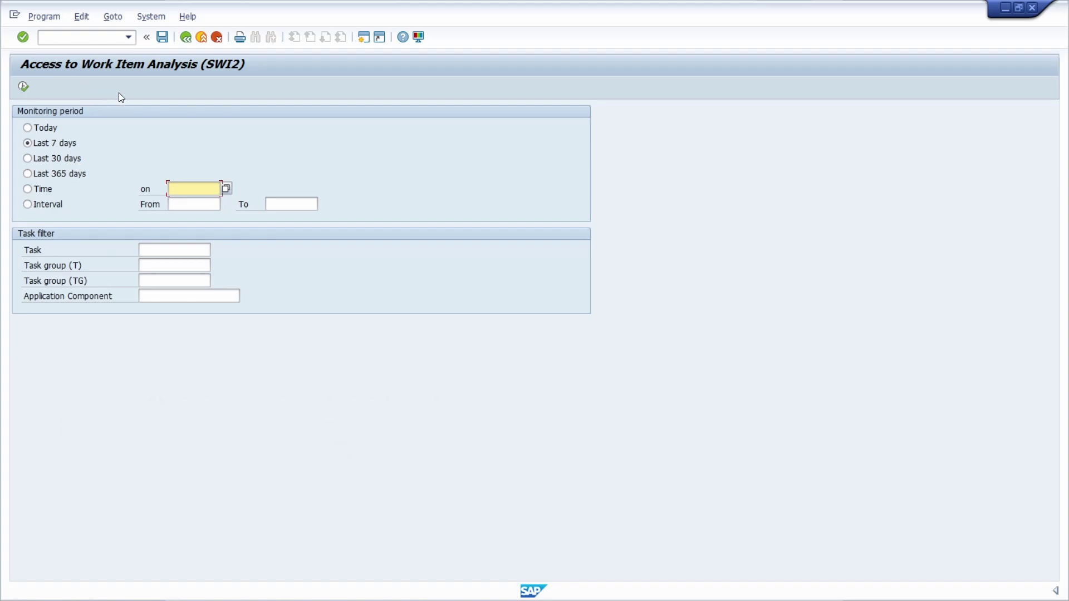
- Leave the SWI2 work item analysis screen with the /n command
{"action": "left_click", "coordinate": [76, 38]}
{"action": "type", "text": "/n"}
{"action": "key", "text": "Return"}
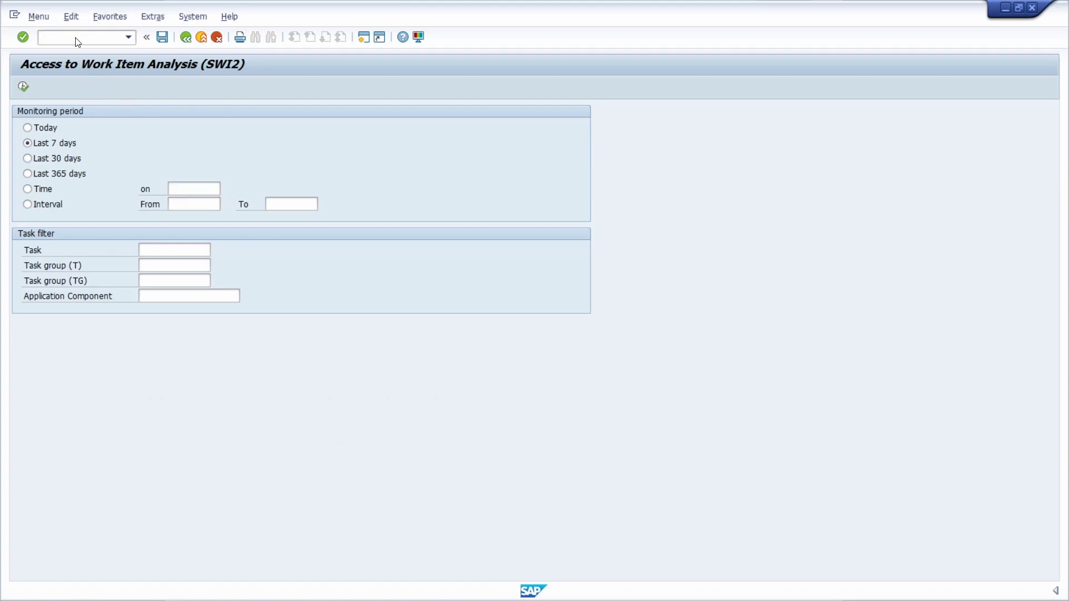